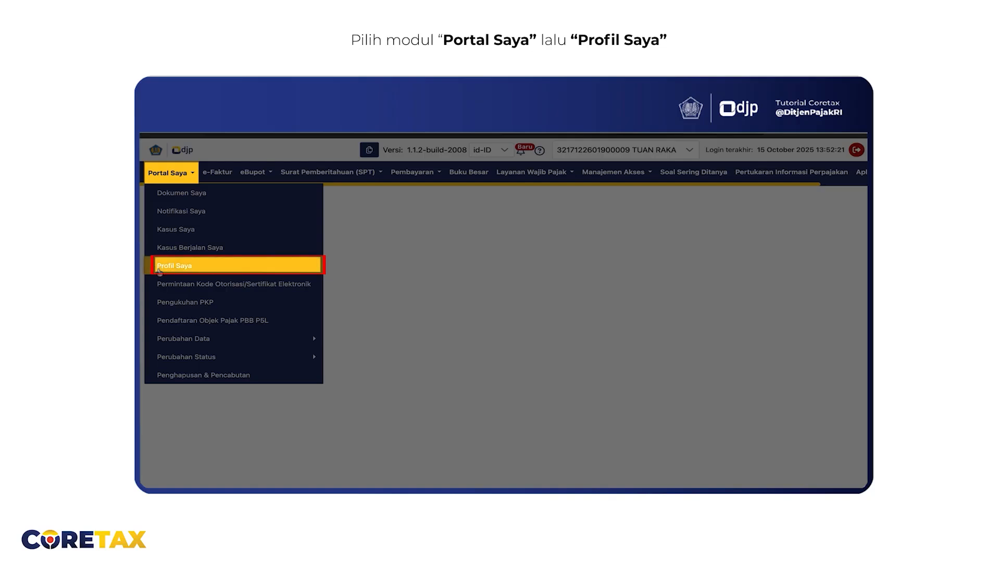
Open the general information in Profil Saya for editing
{"action": "left_click", "coordinate": [175, 266]}
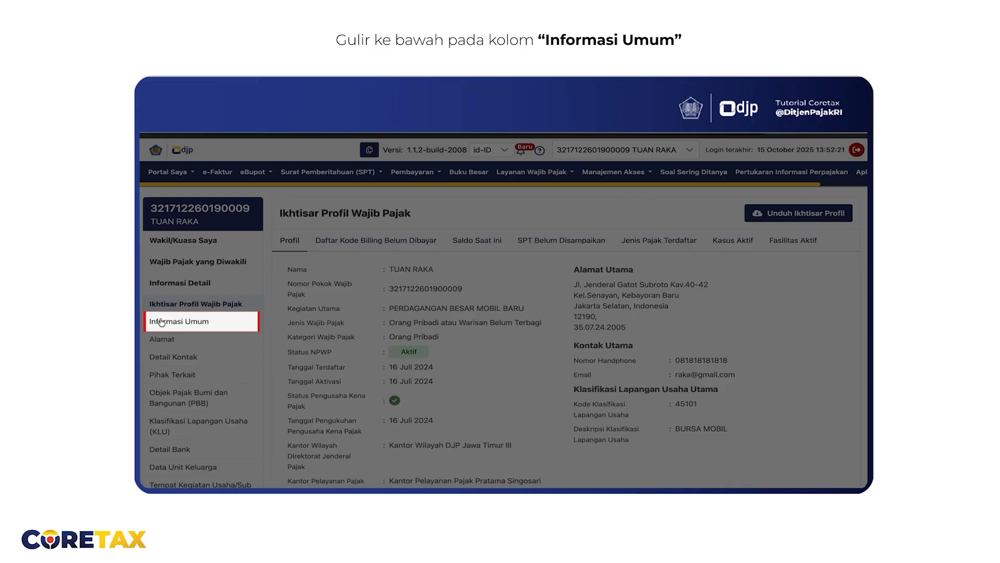
{"action": "left_click", "coordinate": [161, 321]}
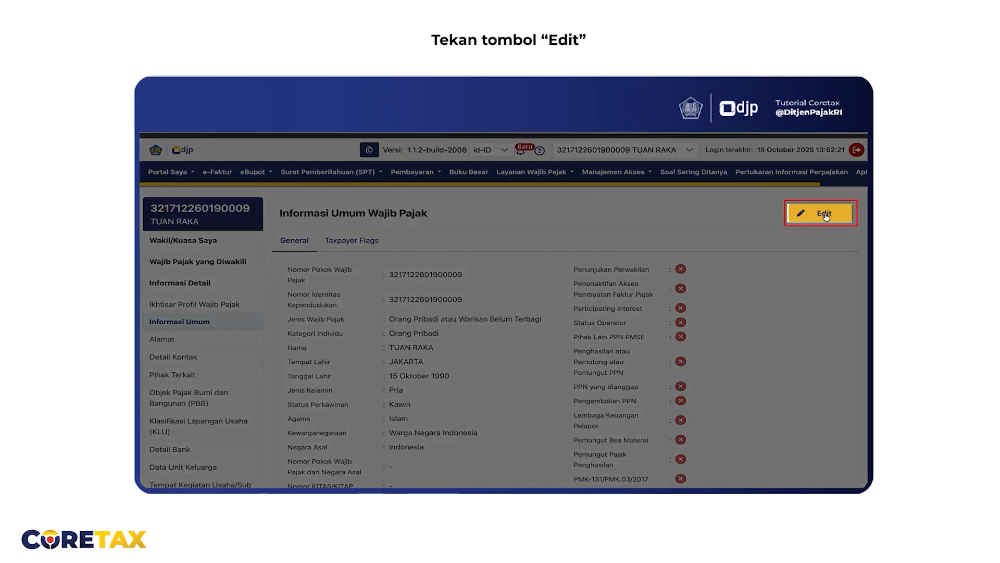
{"action": "left_click", "coordinate": [824, 214]}
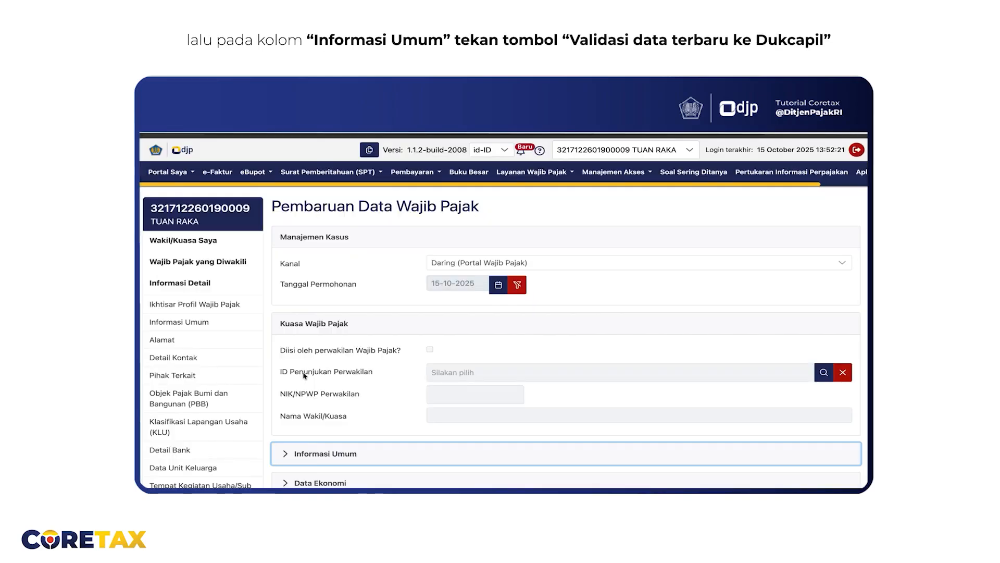
Validate the latest data with Dukcapil and expand the Unit Pajak Keluarga section
{"action": "left_click", "coordinate": [283, 454]}
{"action": "scroll", "coordinate": [313, 417], "scroll_direction": "down", "scroll_amount": 3}
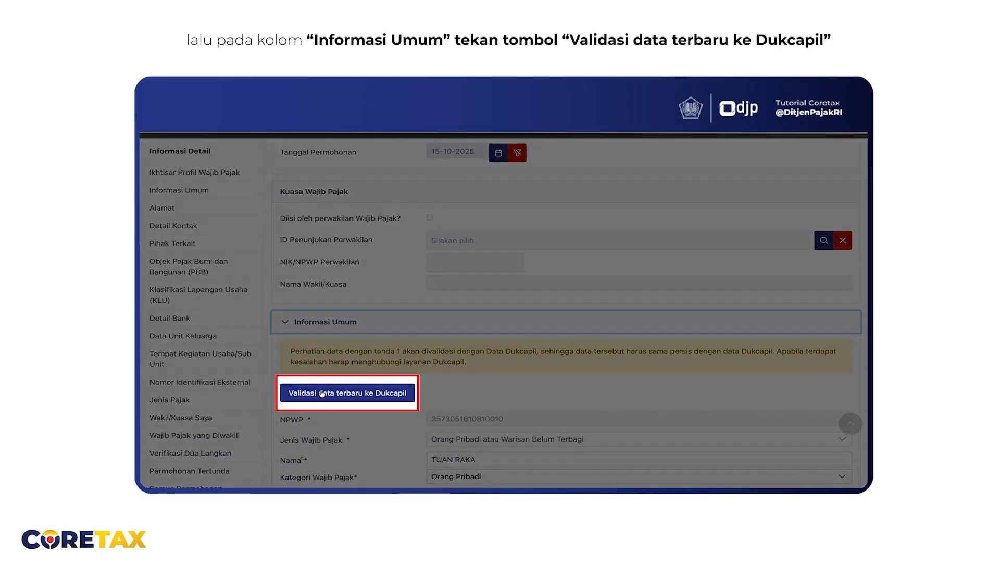
{"action": "left_click", "coordinate": [322, 393]}
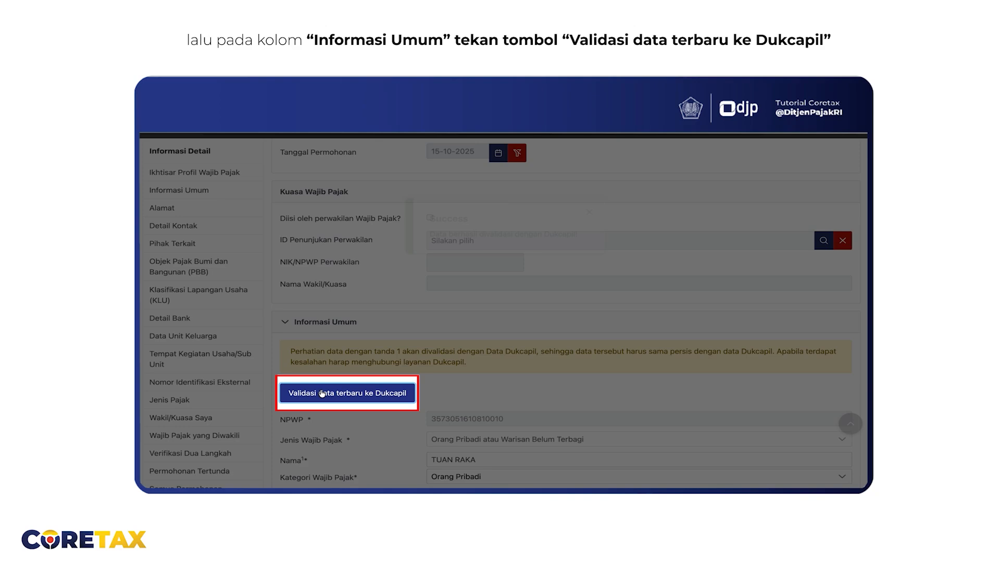
{"action": "scroll", "coordinate": [321, 393], "scroll_direction": "down", "scroll_amount": 5}
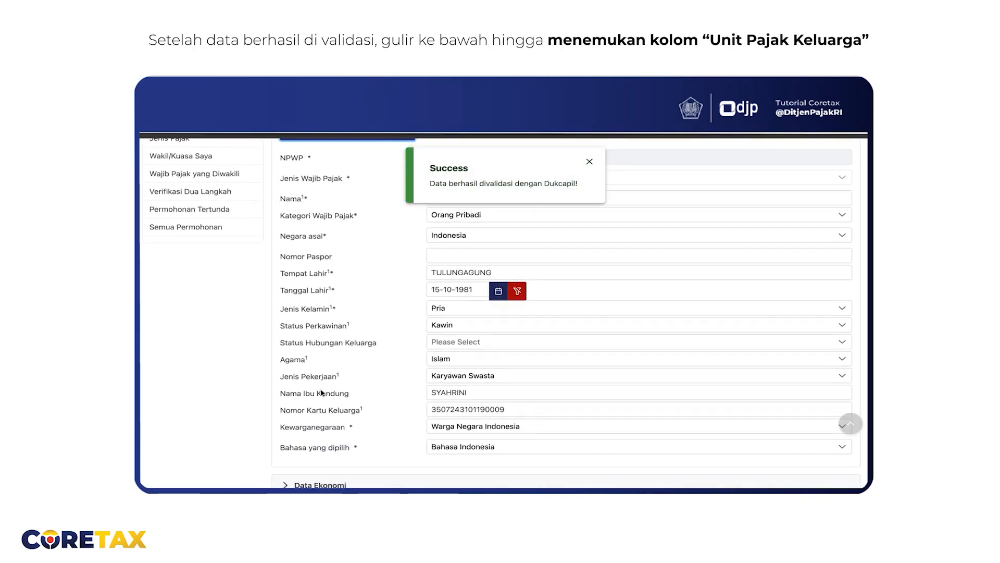
{"action": "scroll", "coordinate": [322, 393], "scroll_direction": "down", "scroll_amount": 6}
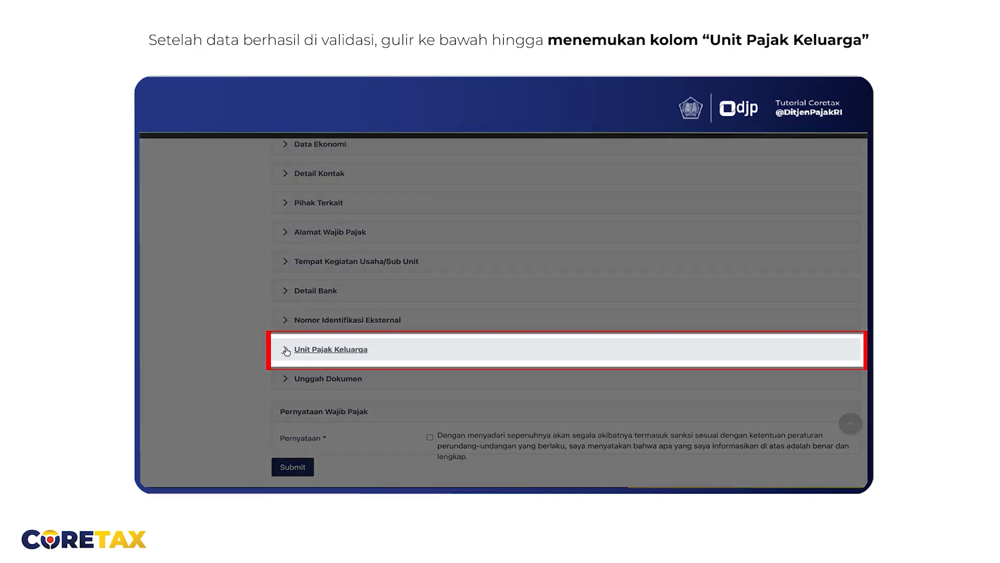
{"action": "left_click", "coordinate": [286, 350]}
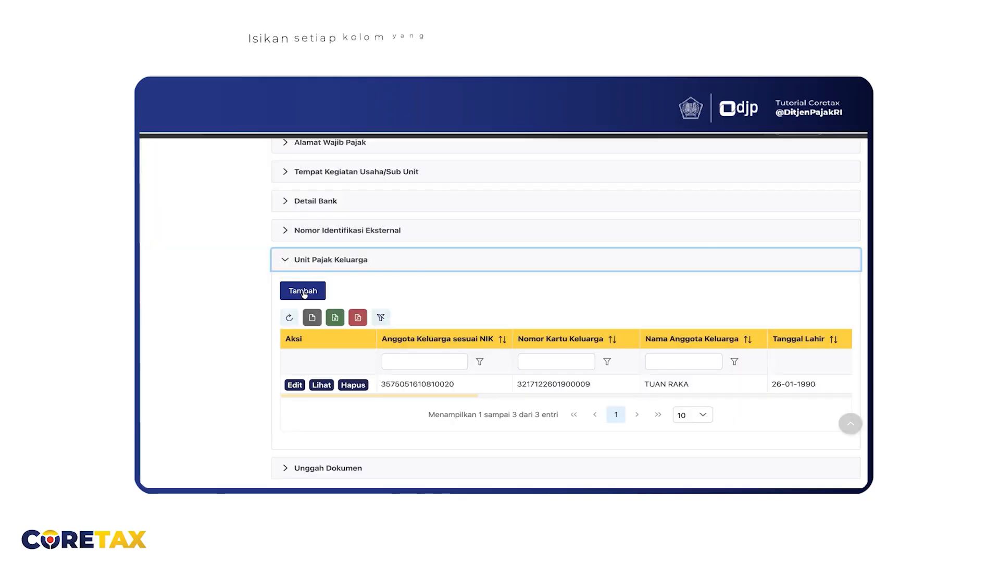
Add a family member with pasted NIK, gender Wanita, religion Islam, birthplace JAKARTA, status Kawin
{"action": "left_click", "coordinate": [303, 291]}
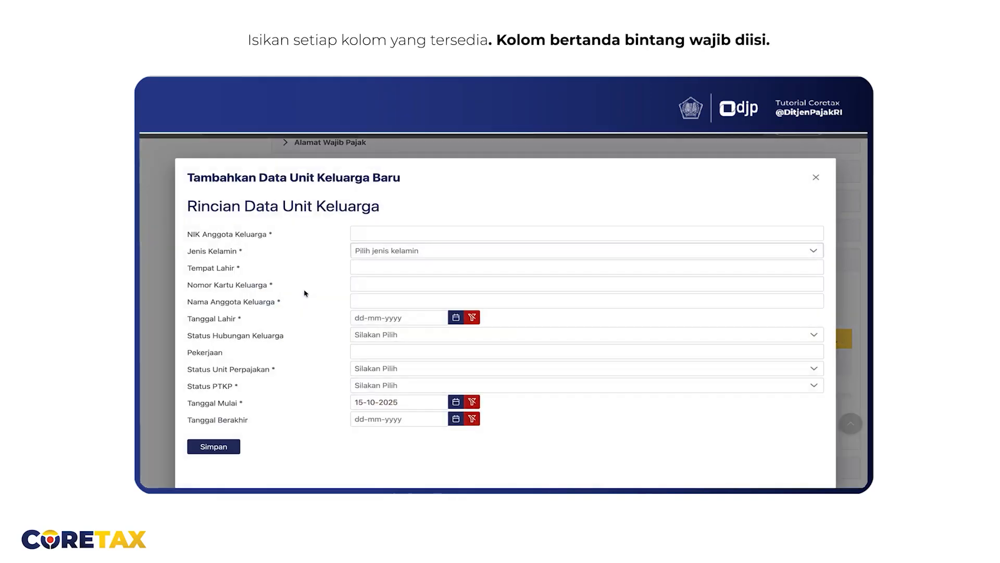
{"action": "left_click", "coordinate": [370, 230]}
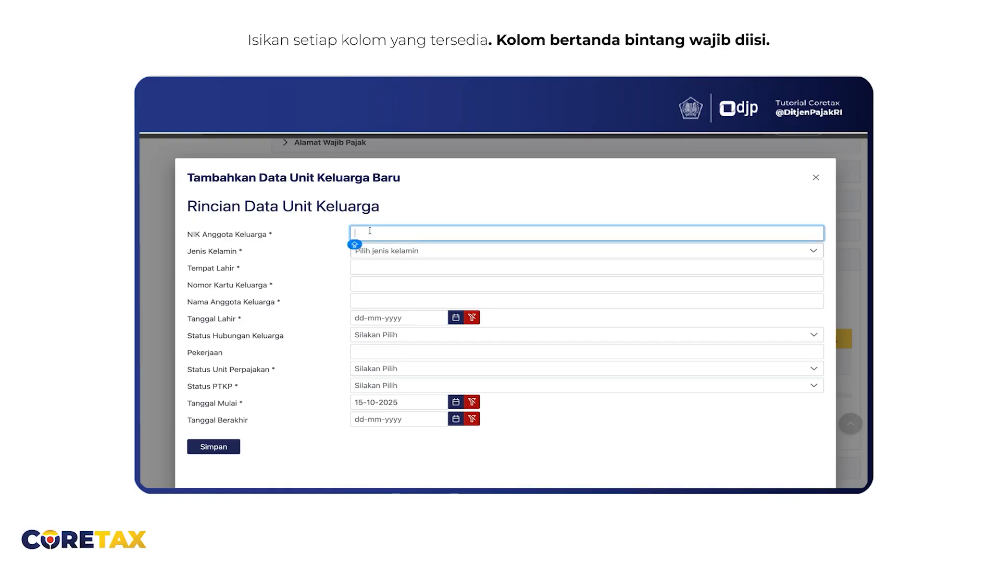
{"action": "key", "text": "ctrl+v"}
{"action": "left_click", "coordinate": [378, 252]}
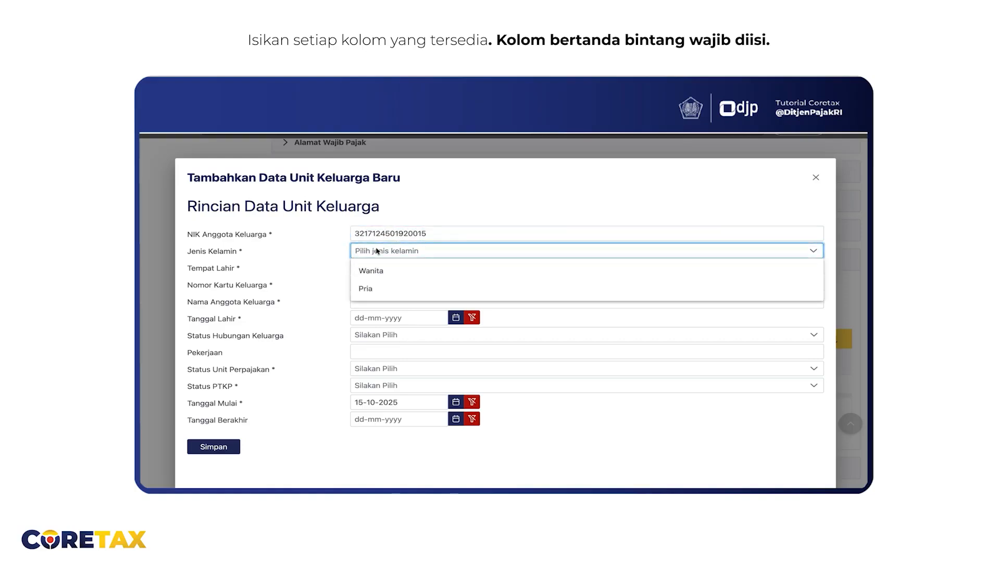
{"action": "left_click", "coordinate": [371, 271]}
{"action": "left_click", "coordinate": [403, 289]}
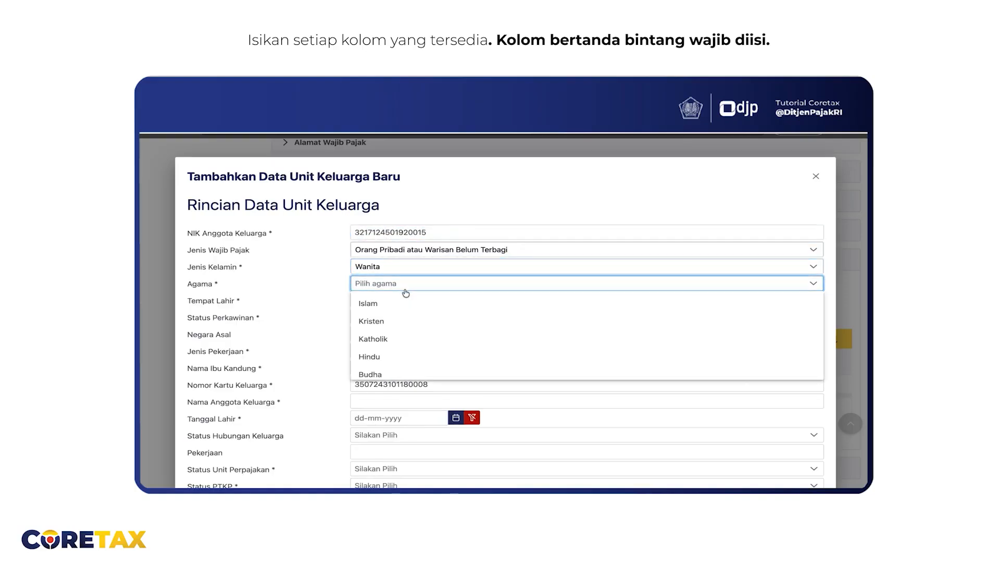
{"action": "left_click", "coordinate": [401, 303]}
{"action": "left_click", "coordinate": [402, 299]}
{"action": "type", "text": "J"}
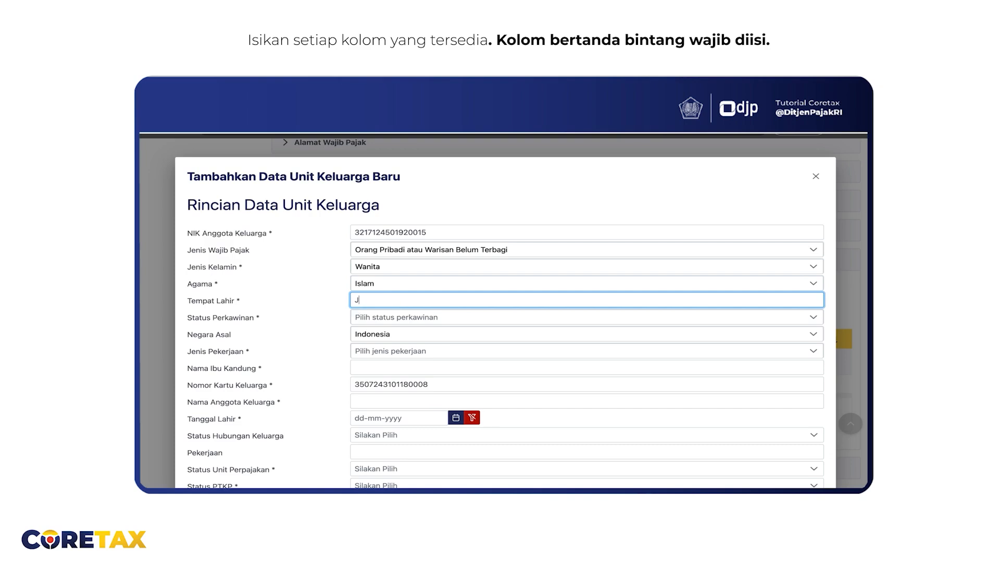
{"action": "type", "text": "AKARTA"}
{"action": "left_click", "coordinate": [394, 319]}
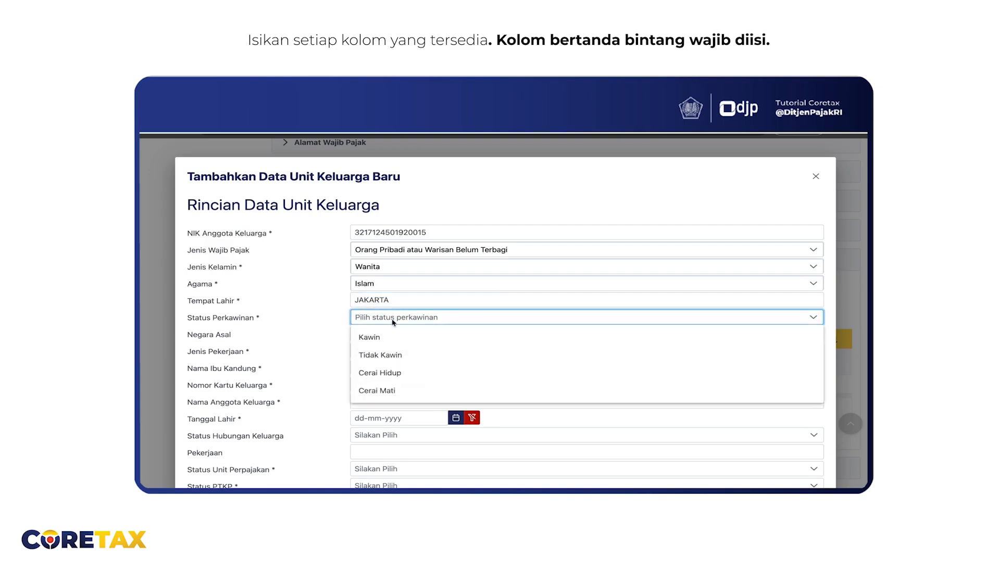
{"action": "left_click", "coordinate": [388, 339]}
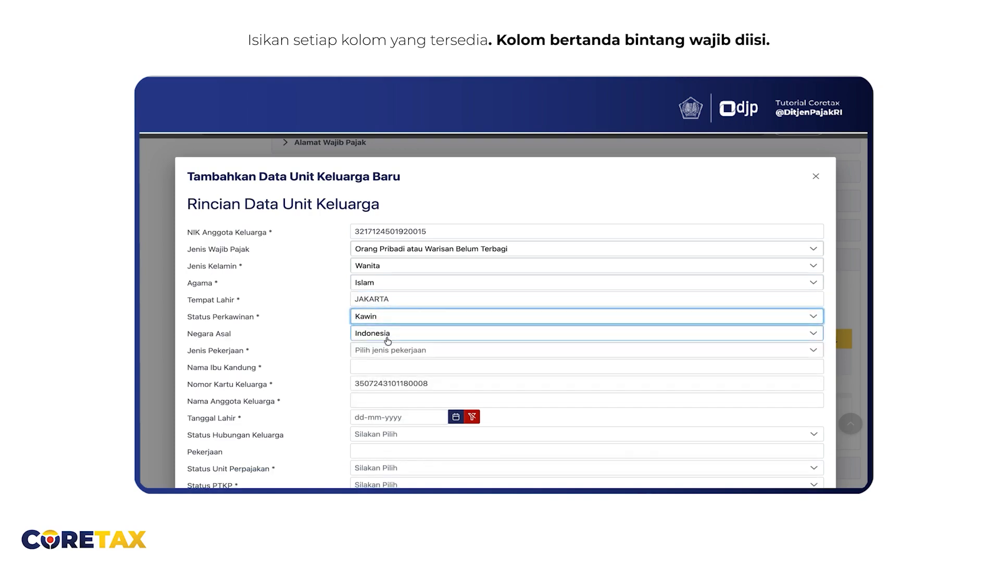
Set occupation to Pegawai Negeri Sipil (PNS) and enter the mother's maiden name
{"action": "scroll", "coordinate": [388, 342], "scroll_direction": "down", "scroll_amount": 1}
{"action": "scroll", "coordinate": [387, 340], "scroll_direction": "down", "scroll_amount": 1}
{"action": "left_click", "coordinate": [410, 268]}
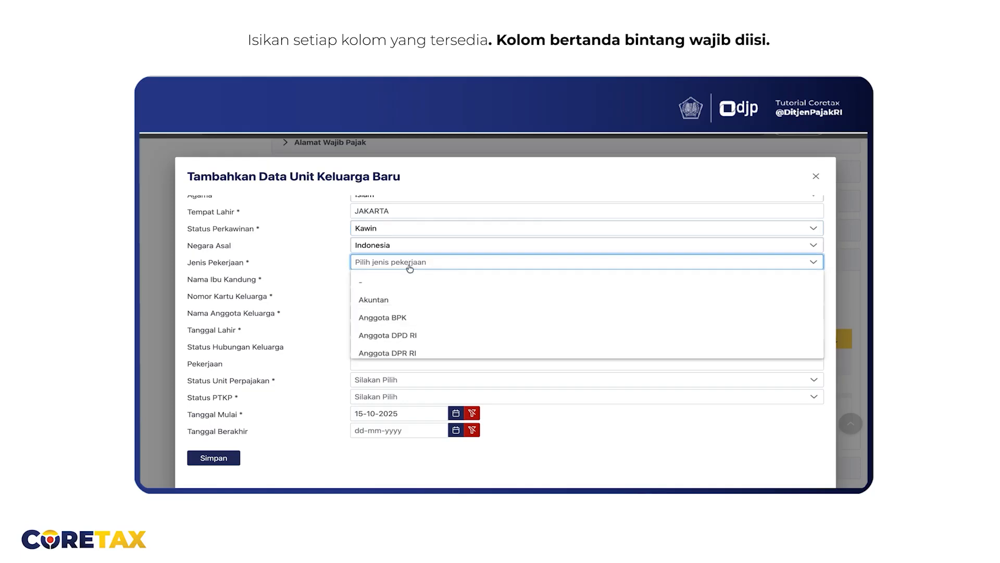
{"action": "scroll", "coordinate": [410, 314], "scroll_direction": "down", "scroll_amount": 15}
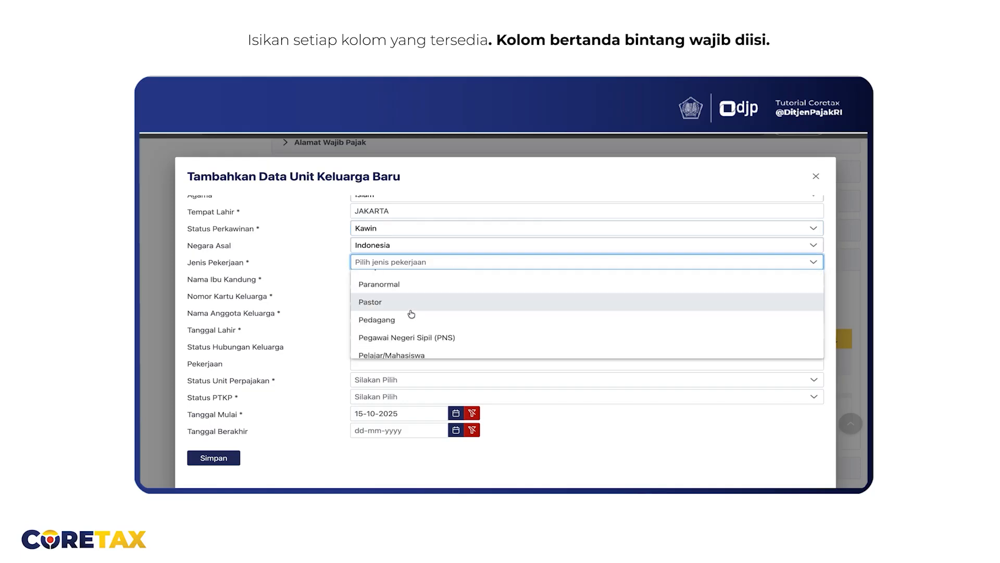
{"action": "scroll", "coordinate": [410, 313], "scroll_direction": "down", "scroll_amount": 3}
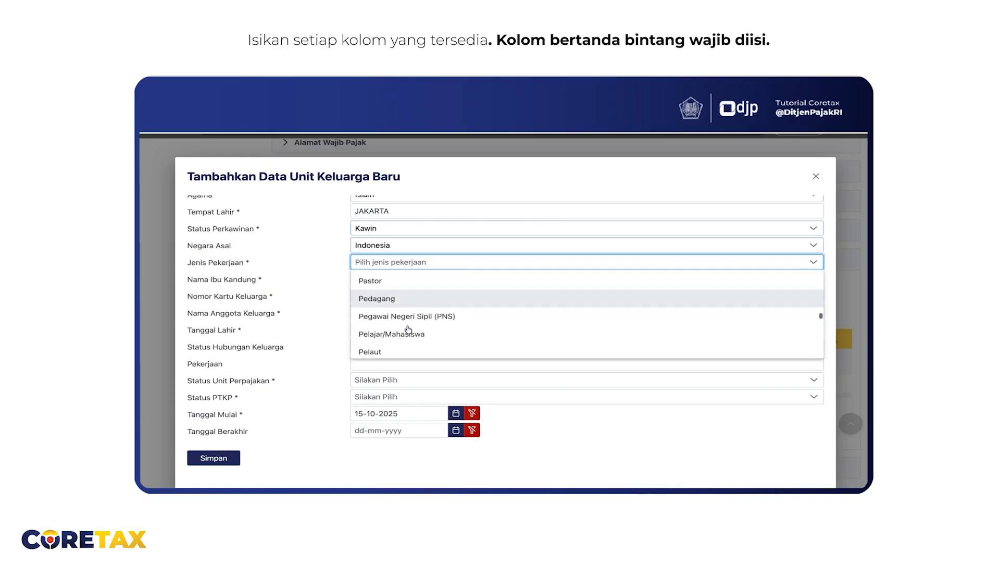
{"action": "left_click", "coordinate": [407, 290]}
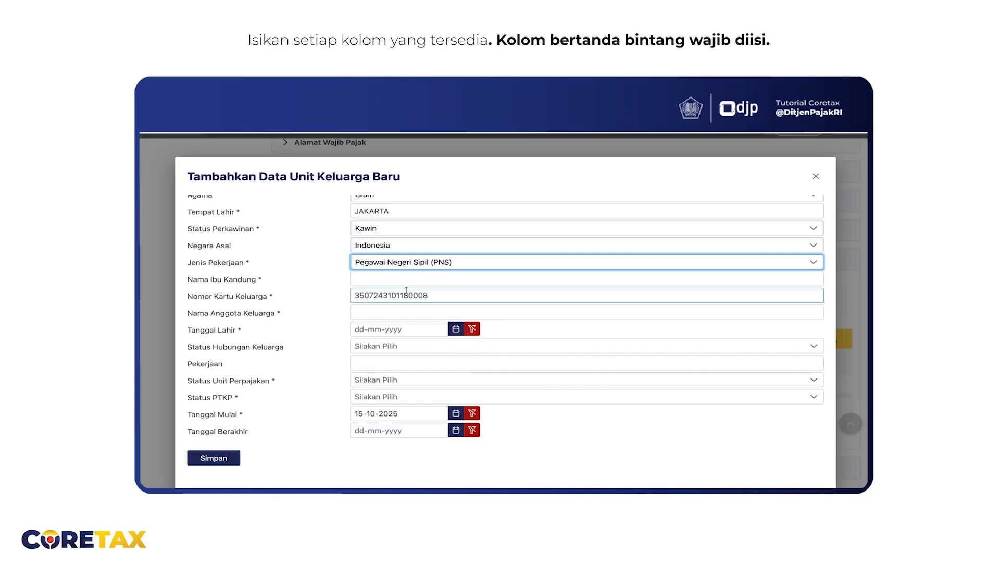
{"action": "left_click", "coordinate": [400, 280]}
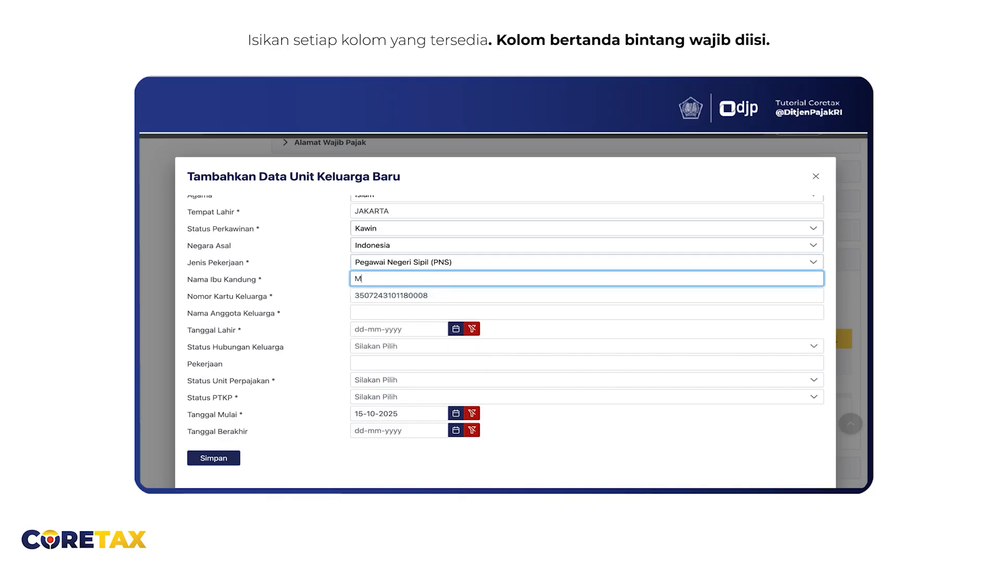
Replace the family card number and start entering the family member's name
{"action": "double_click", "coordinate": [427, 295]}
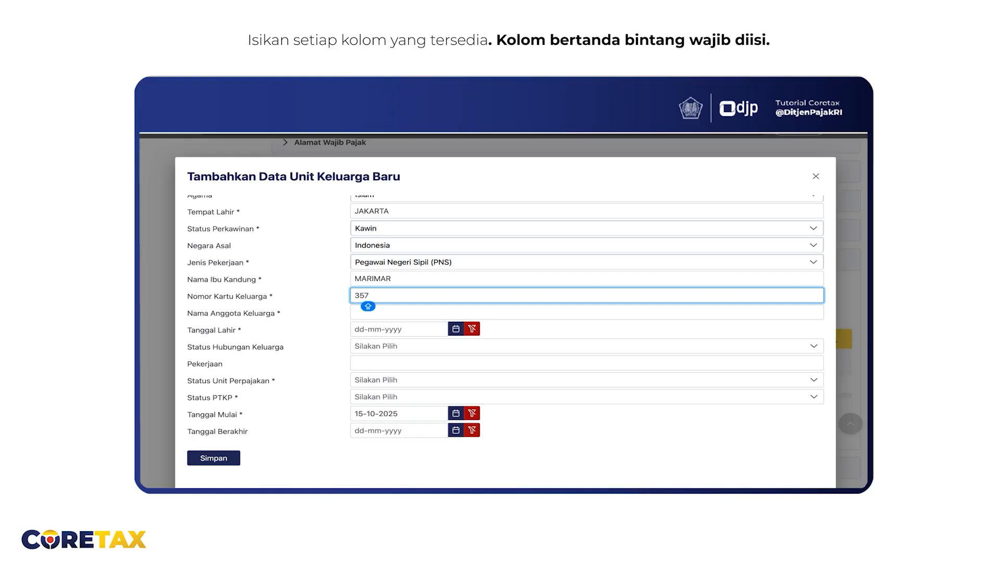
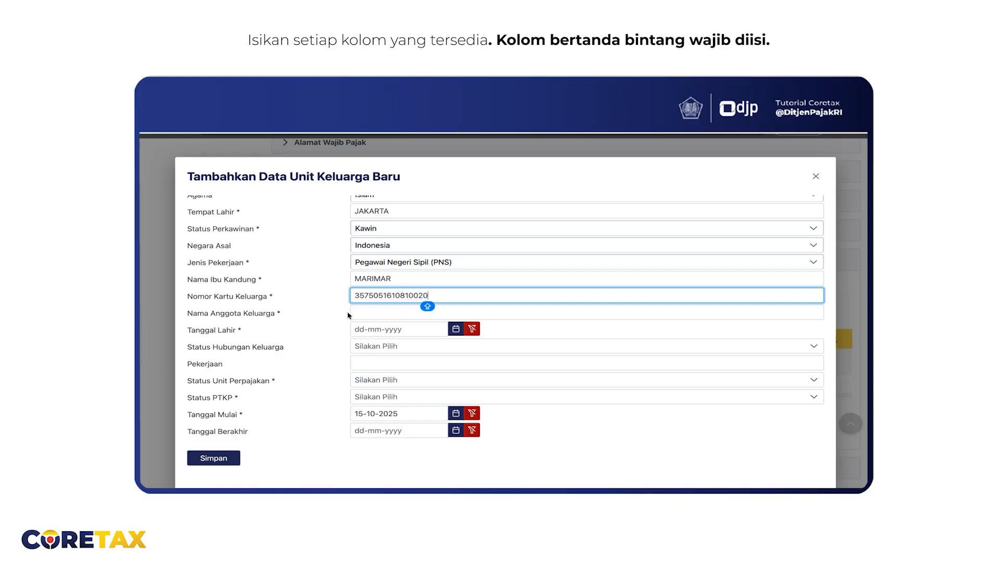
{"action": "left_click", "coordinate": [361, 313]}
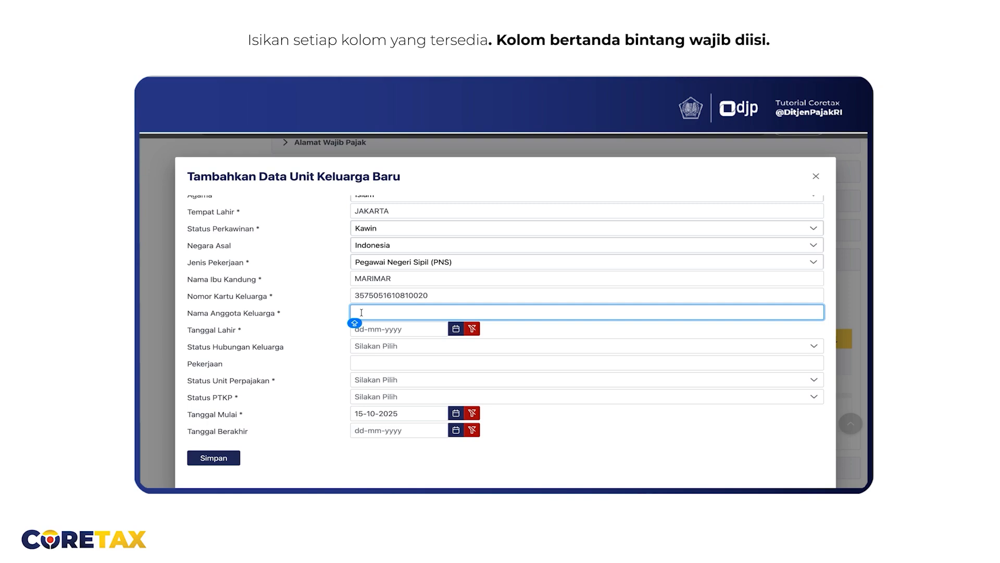
{"action": "left_click", "coordinate": [362, 332]}
{"action": "left_click", "coordinate": [444, 348]}
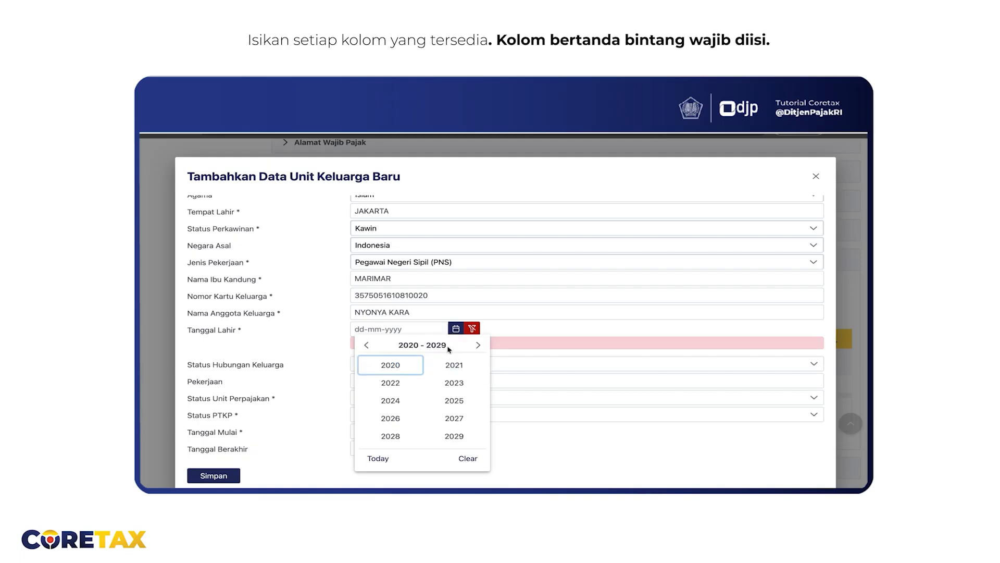
{"action": "left_click", "coordinate": [367, 344]}
{"action": "left_click", "coordinate": [366, 345]}
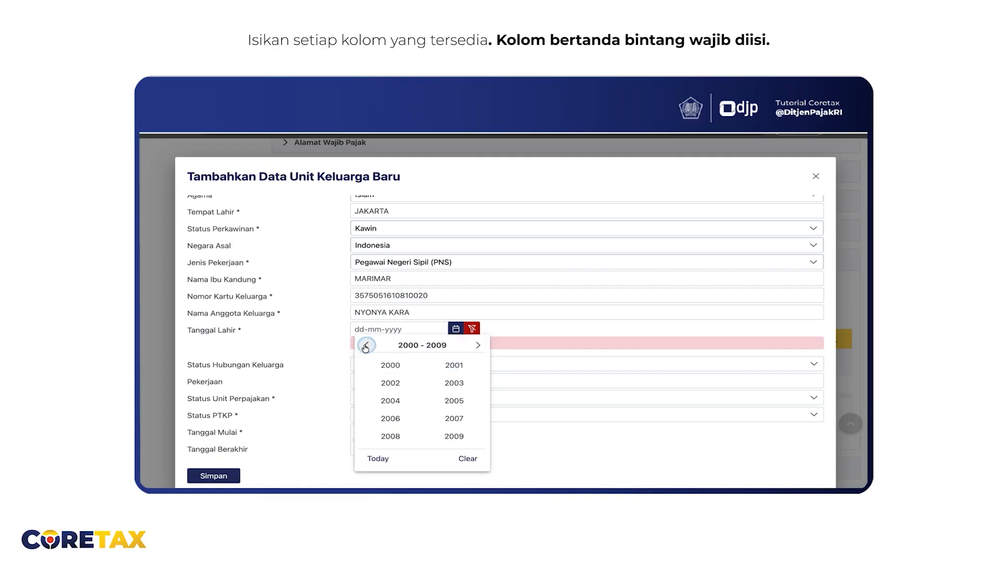
{"action": "left_click", "coordinate": [383, 367]}
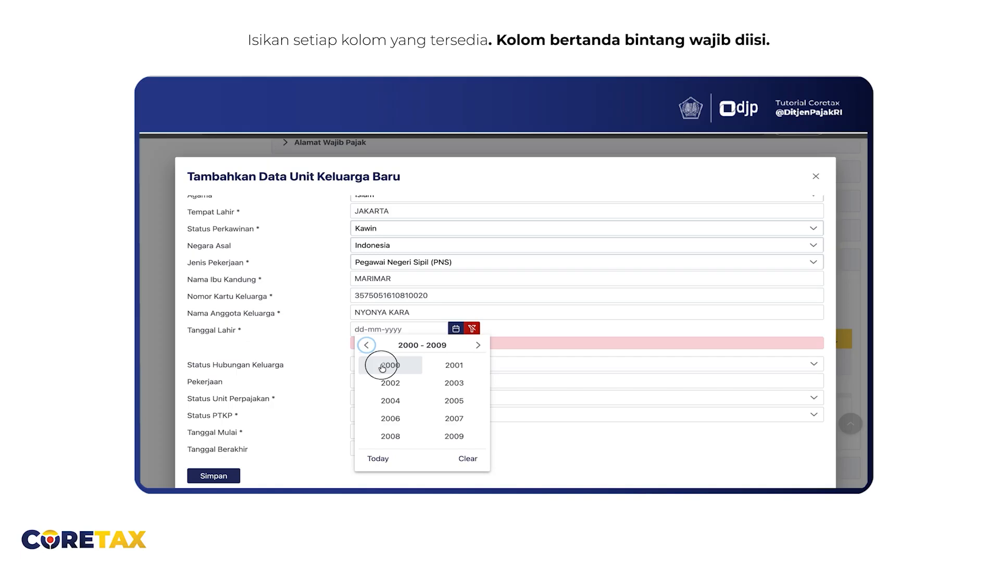
{"action": "left_click", "coordinate": [424, 370]}
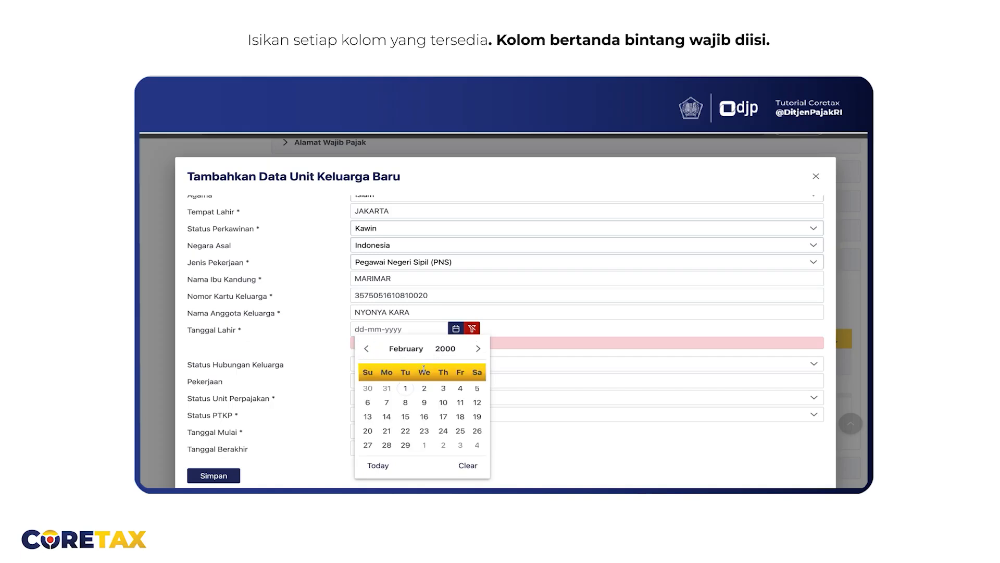
{"action": "left_click", "coordinate": [443, 388]}
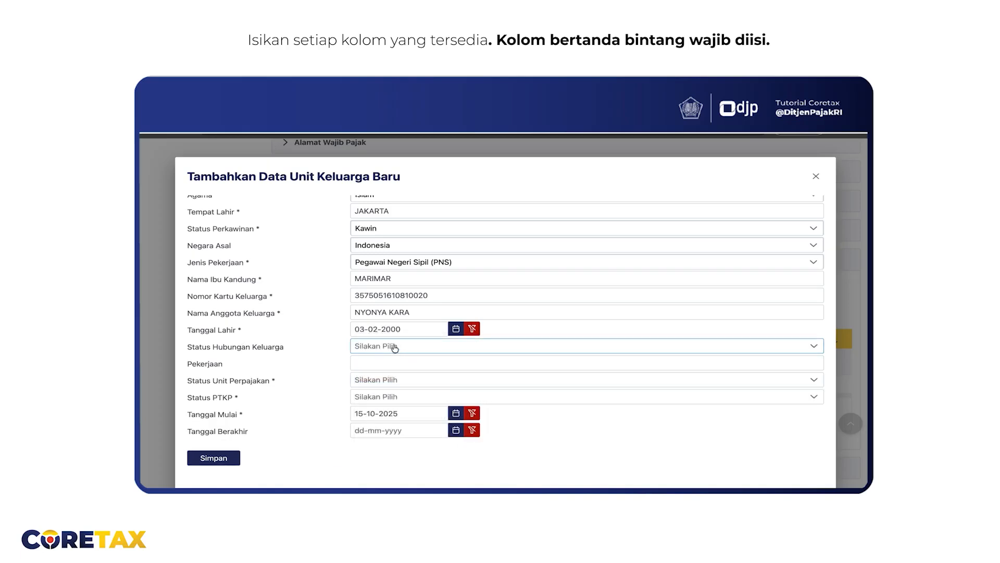
Set the family relationship to Istri and type PEGAWAI NEGERI as the occupation
{"action": "left_click", "coordinate": [394, 348]}
{"action": "scroll", "coordinate": [397, 403], "scroll_direction": "down", "scroll_amount": 1}
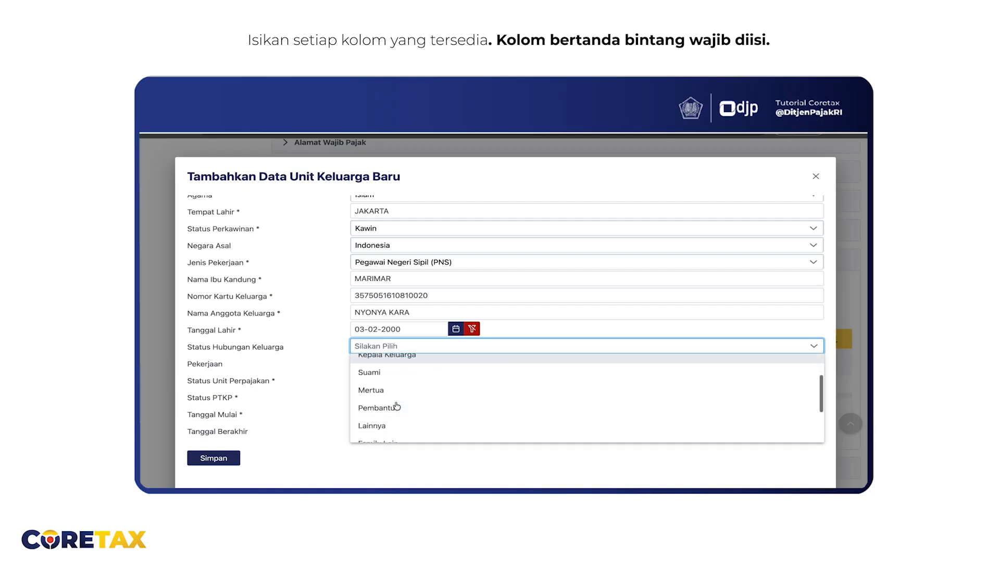
{"action": "scroll", "coordinate": [397, 406], "scroll_direction": "down", "scroll_amount": 2}
{"action": "scroll", "coordinate": [380, 411], "scroll_direction": "down", "scroll_amount": 1}
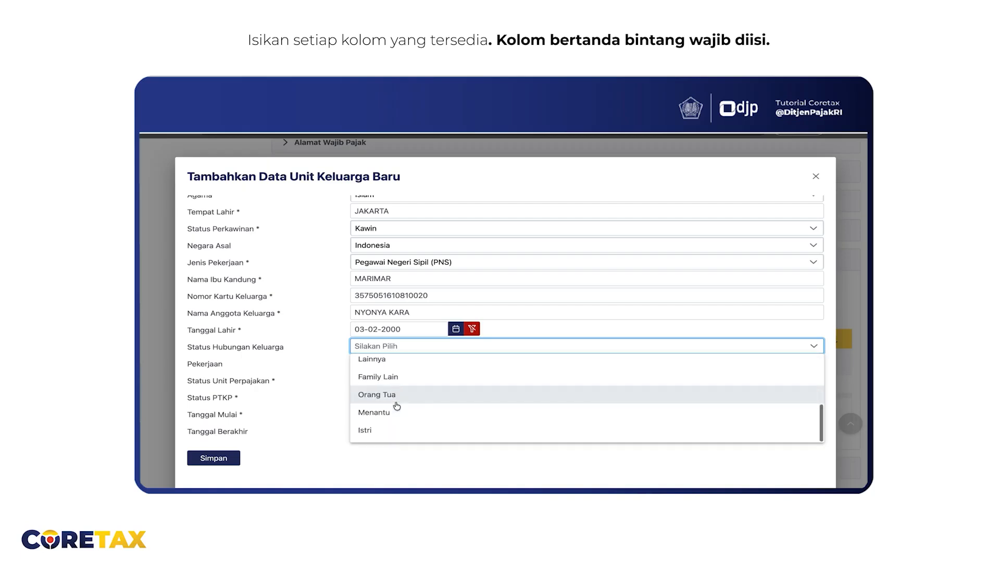
{"action": "left_click", "coordinate": [382, 434]}
{"action": "left_click", "coordinate": [382, 362]}
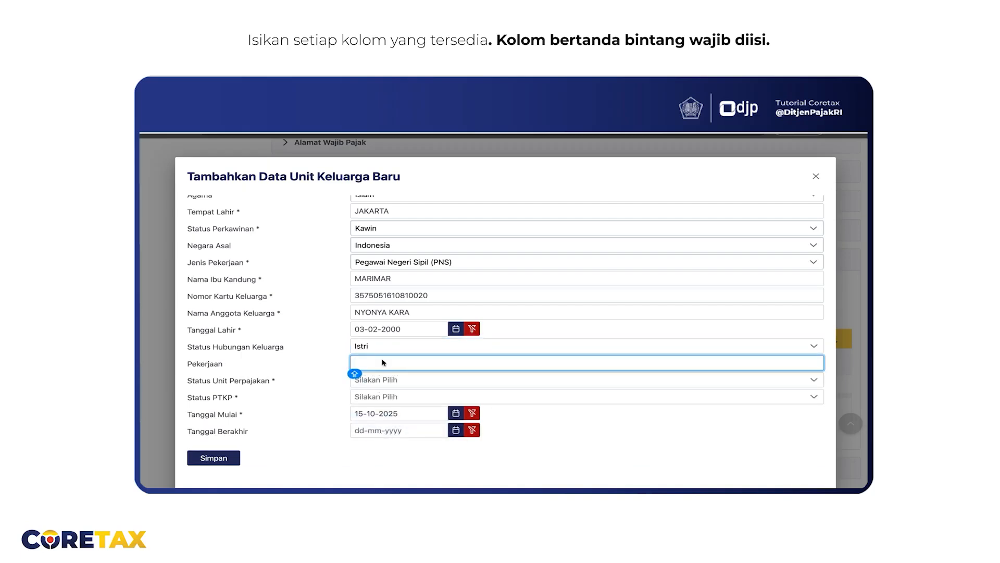
{"action": "type", "text": "PEGAWAI NEGERI"}
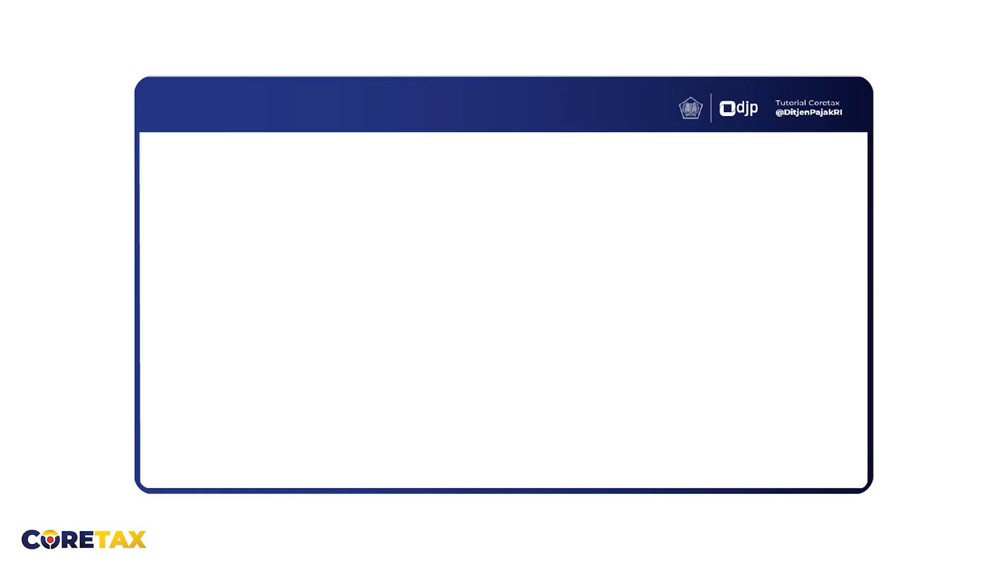
Show the Status Unit Perpajakan options for the family member
{"action": "left_click", "coordinate": [377, 383]}
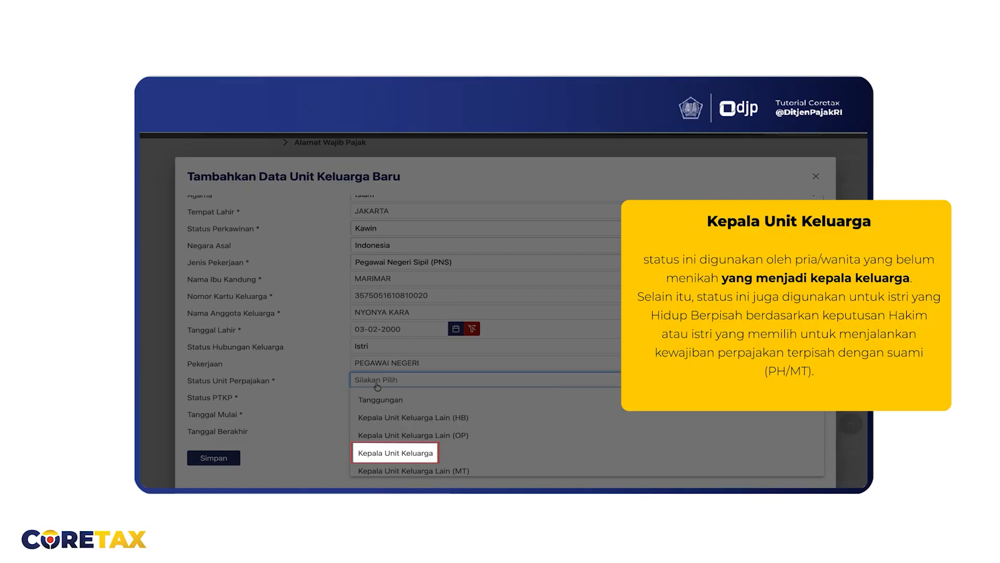
{"action": "scroll", "coordinate": [391, 440], "scroll_direction": "down", "scroll_amount": 1}
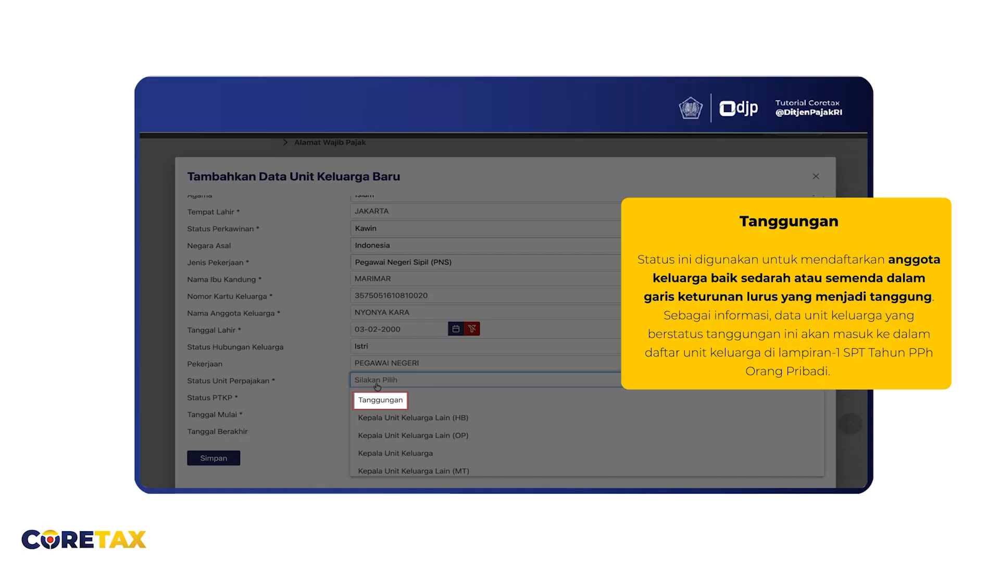
{"action": "scroll", "coordinate": [391, 458], "scroll_direction": "down", "scroll_amount": 1}
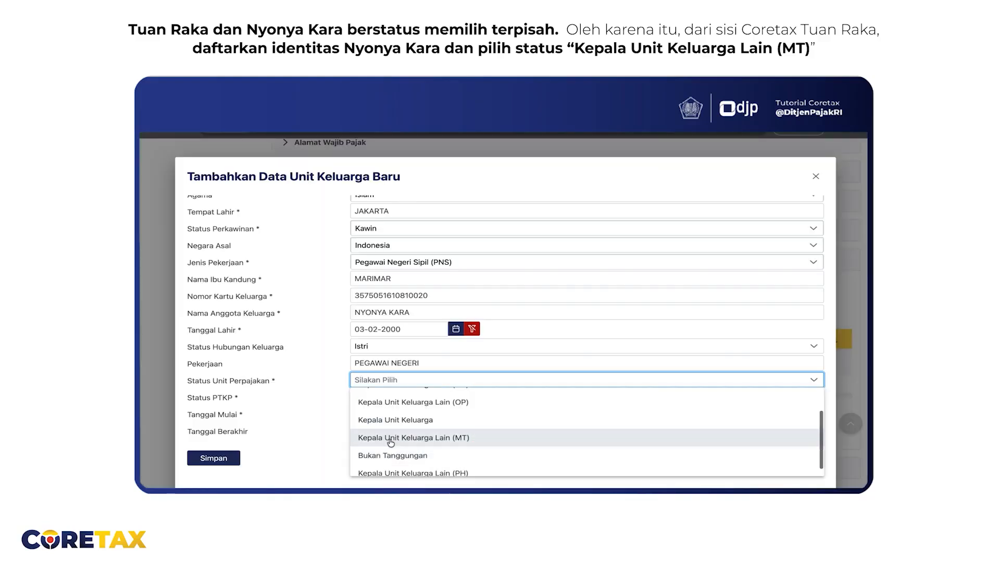
Save the wife as Kepala Unit Keluarga Lain (MT) with PTKP status TK/0
{"action": "left_click", "coordinate": [390, 437]}
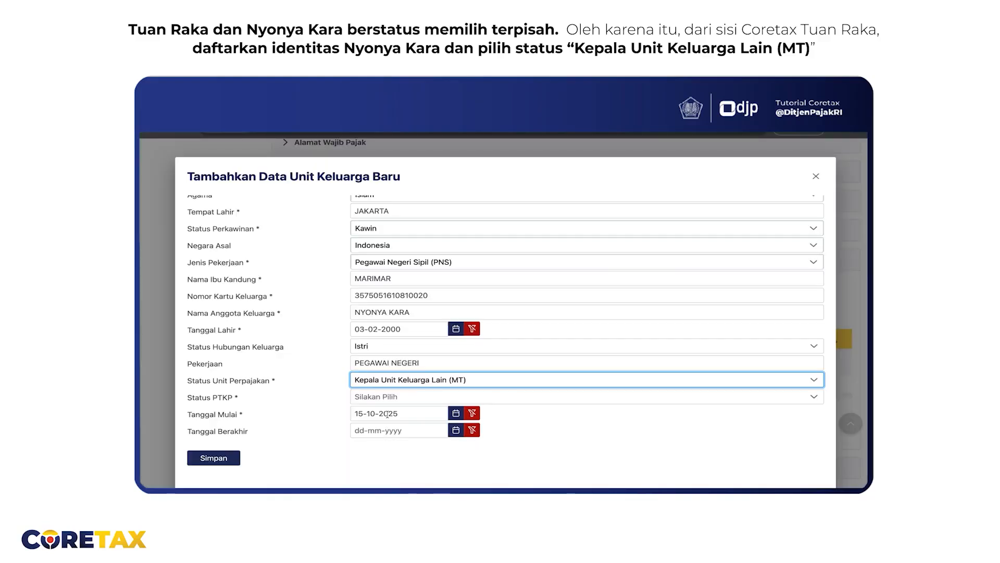
{"action": "left_click", "coordinate": [387, 398]}
{"action": "scroll", "coordinate": [391, 443], "scroll_direction": "down", "scroll_amount": 3}
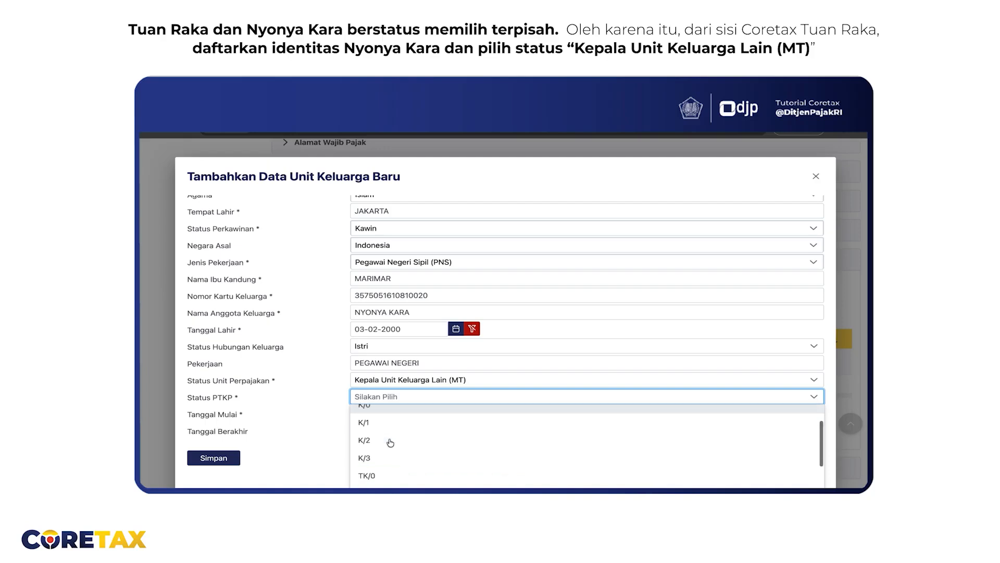
{"action": "left_click", "coordinate": [381, 427]}
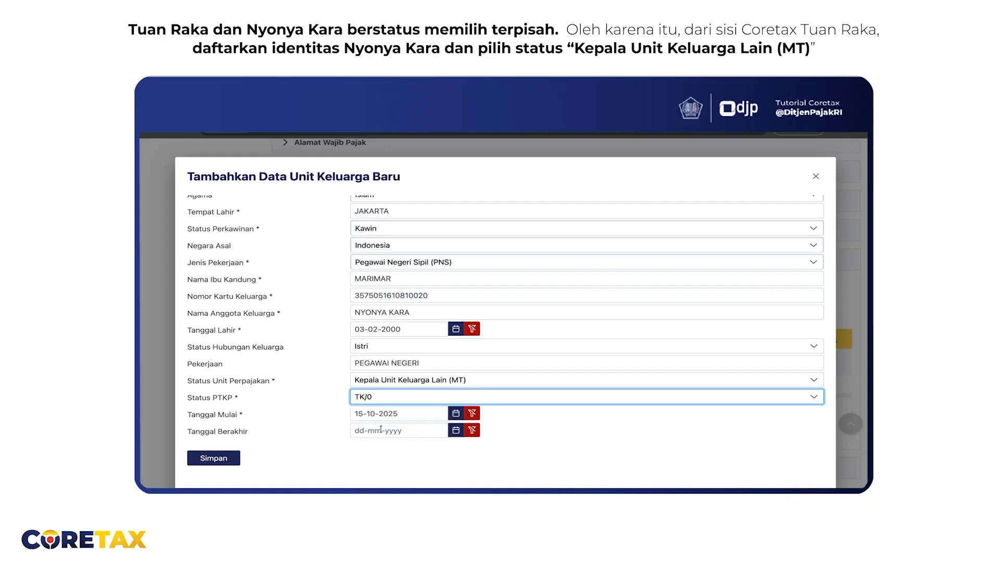
{"action": "left_click", "coordinate": [213, 462]}
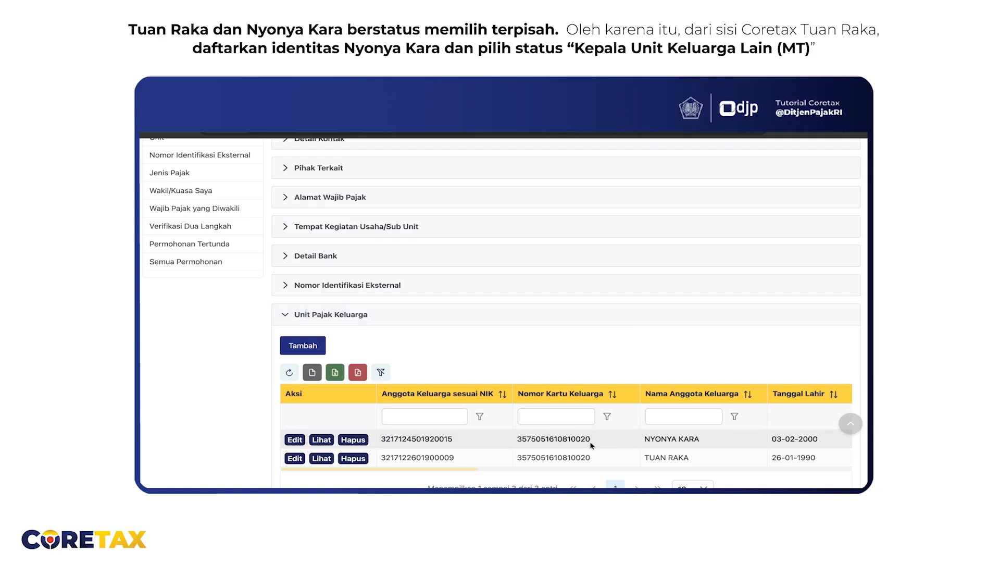
Tick the taxpayer declaration and submit the profile update
{"action": "scroll", "coordinate": [592, 446], "scroll_direction": "down", "scroll_amount": 2}
{"action": "scroll", "coordinate": [591, 446], "scroll_direction": "down", "scroll_amount": 3}
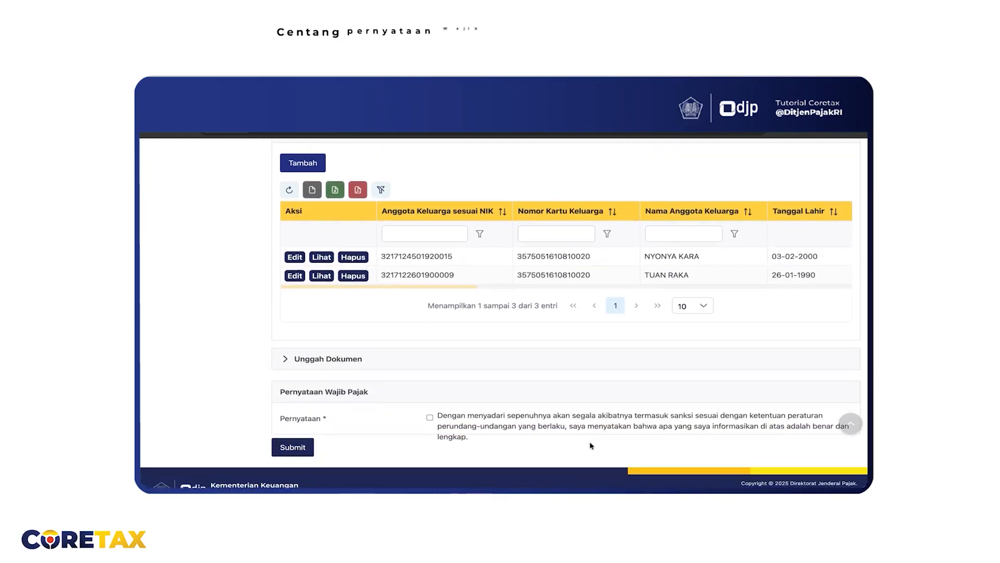
{"action": "left_click", "coordinate": [430, 417]}
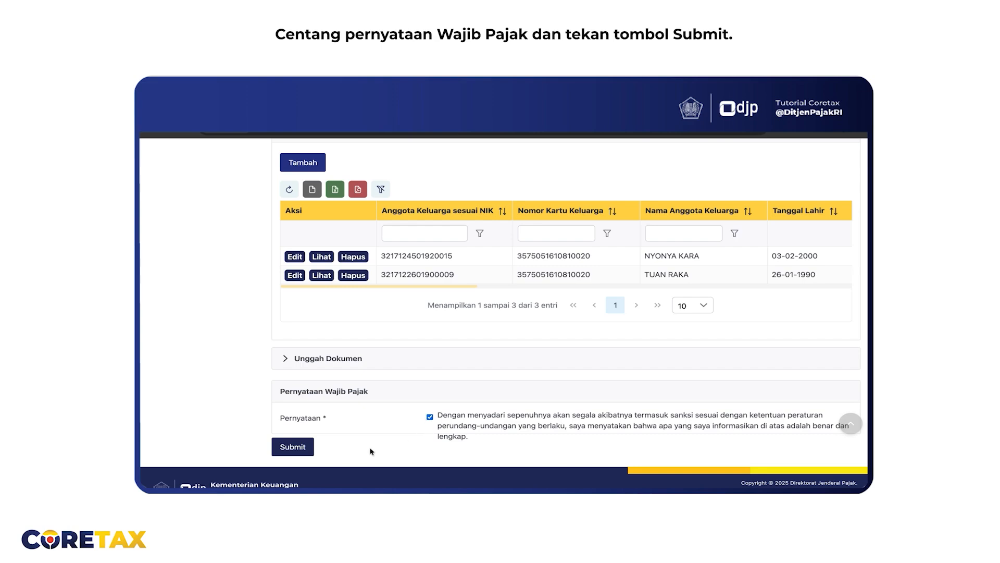
{"action": "left_click", "coordinate": [303, 447]}
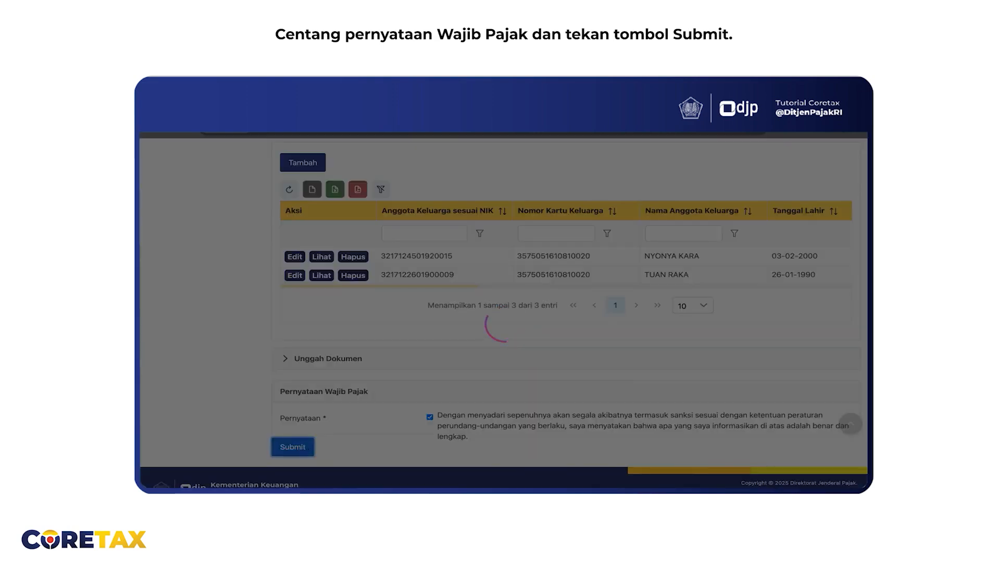